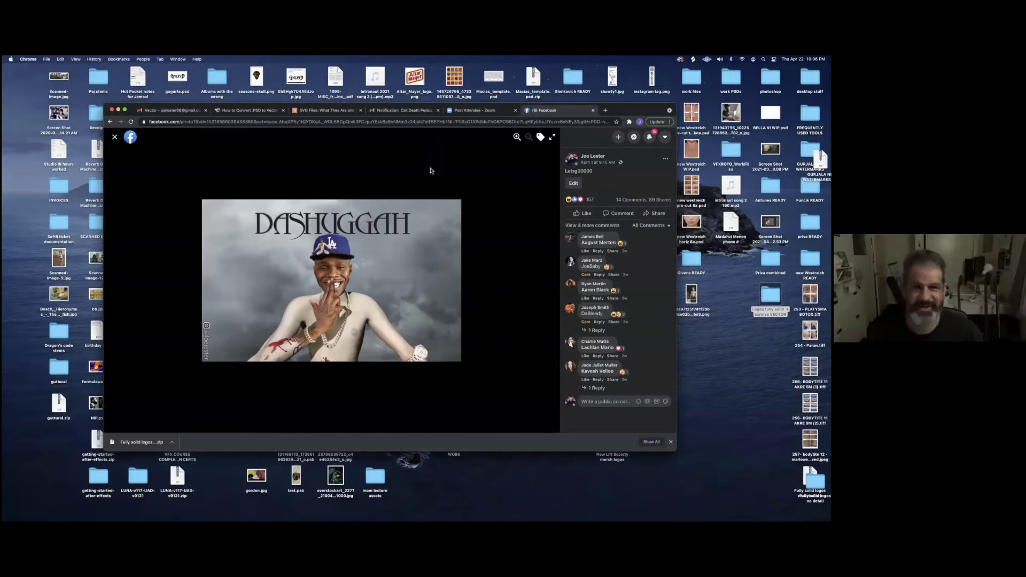
Close the Dashuggah photo to return to the group's photo search results
left_click(546, 310)
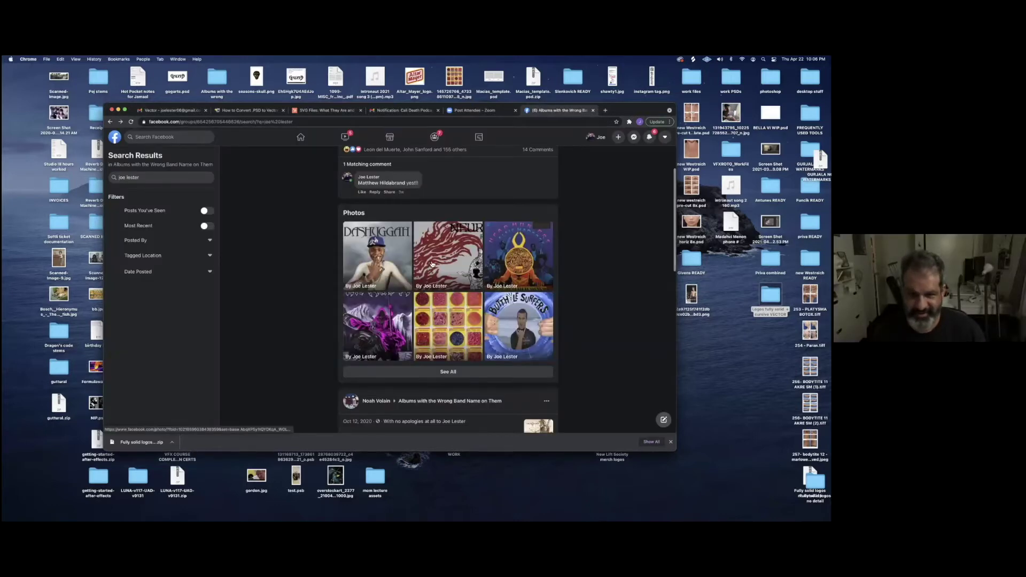
left_click(452, 256)
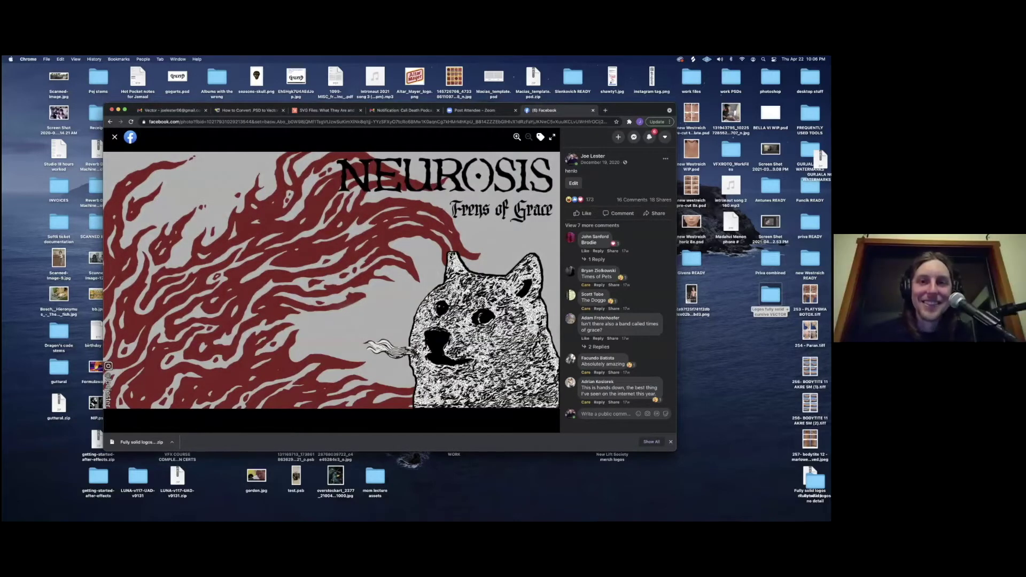
key("Escape")
left_click(448, 255)
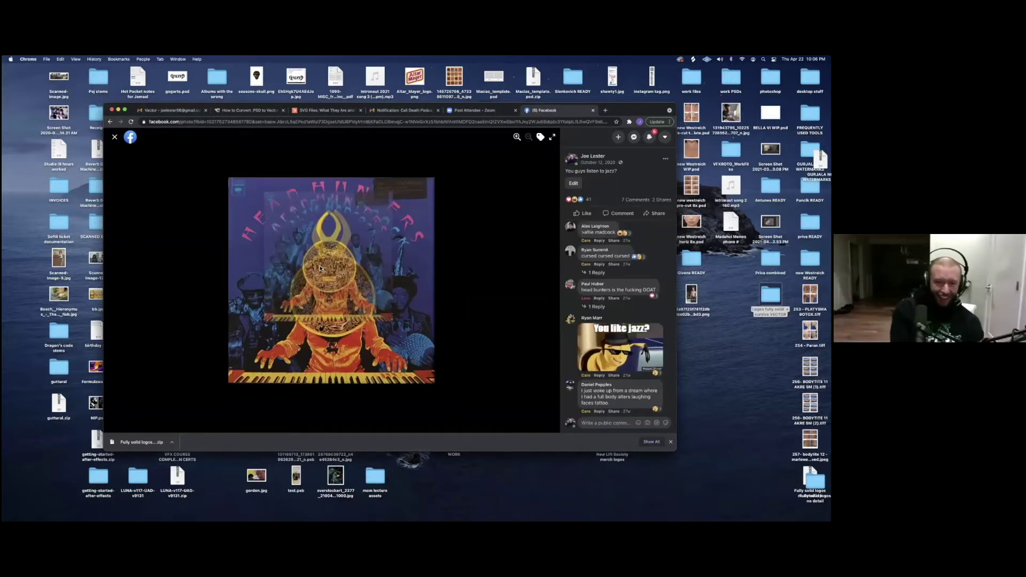
scroll(319, 294, "up", 3)
scroll(319, 294, "up", 3)
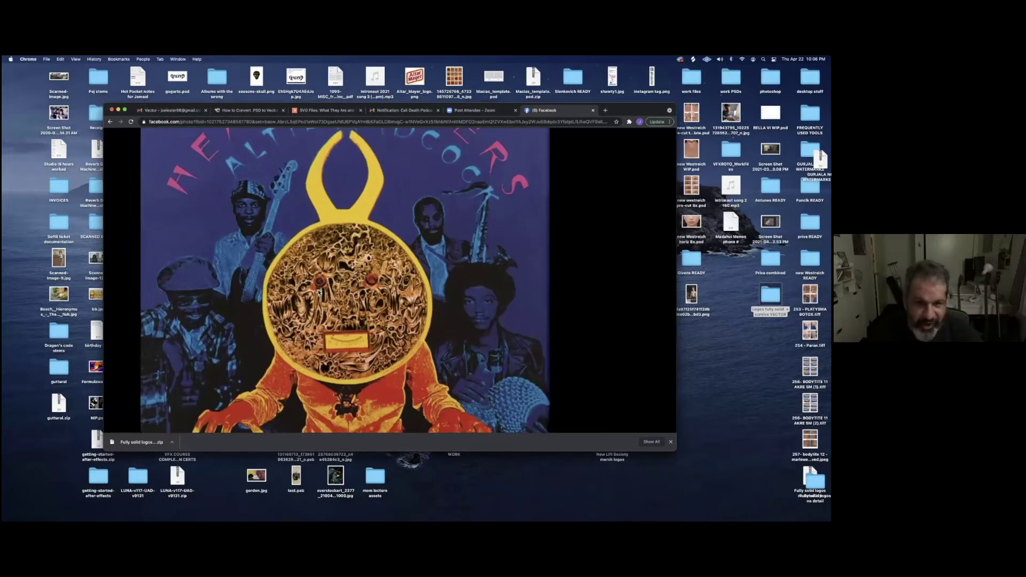
scroll(319, 294, "up", 2)
scroll(320, 300, "down", 4)
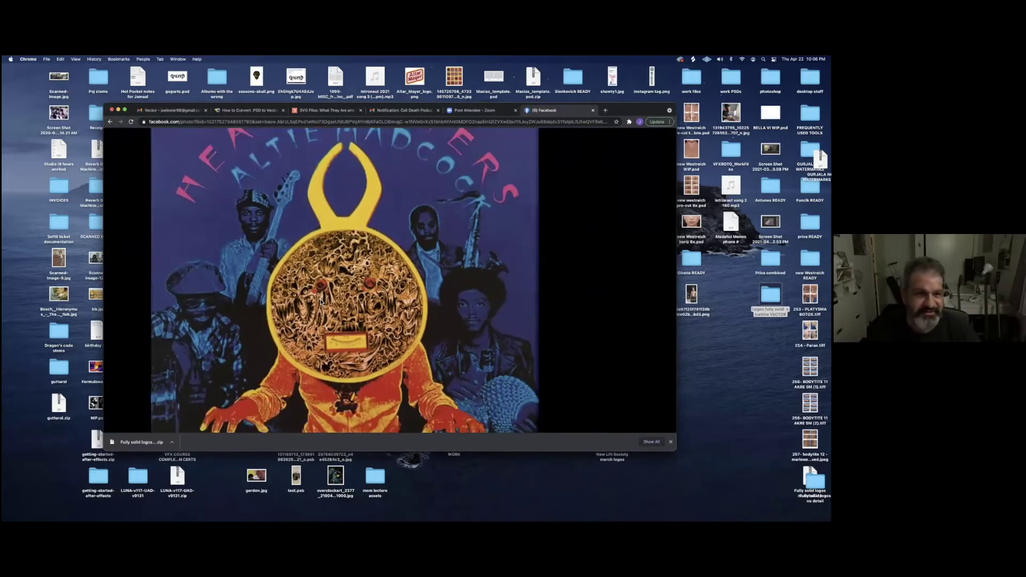
scroll(320, 300, "down", 4)
left_click(116, 138)
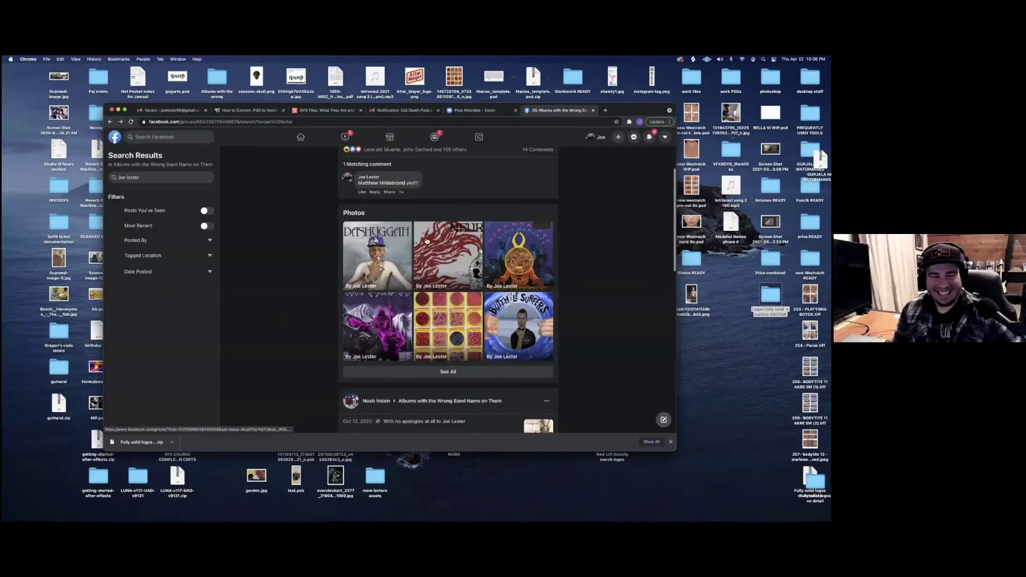
left_click(373, 321)
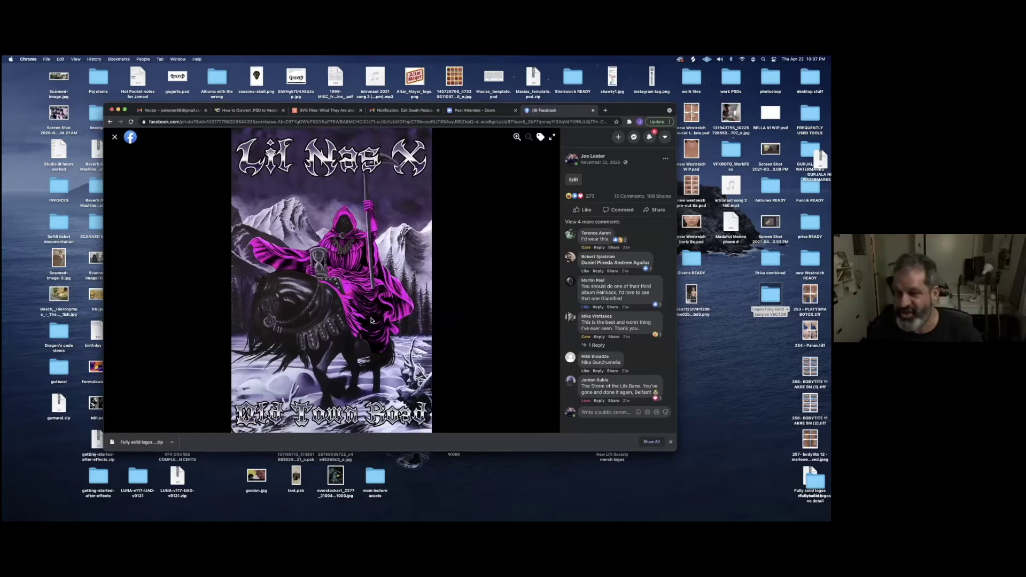
key("Escape")
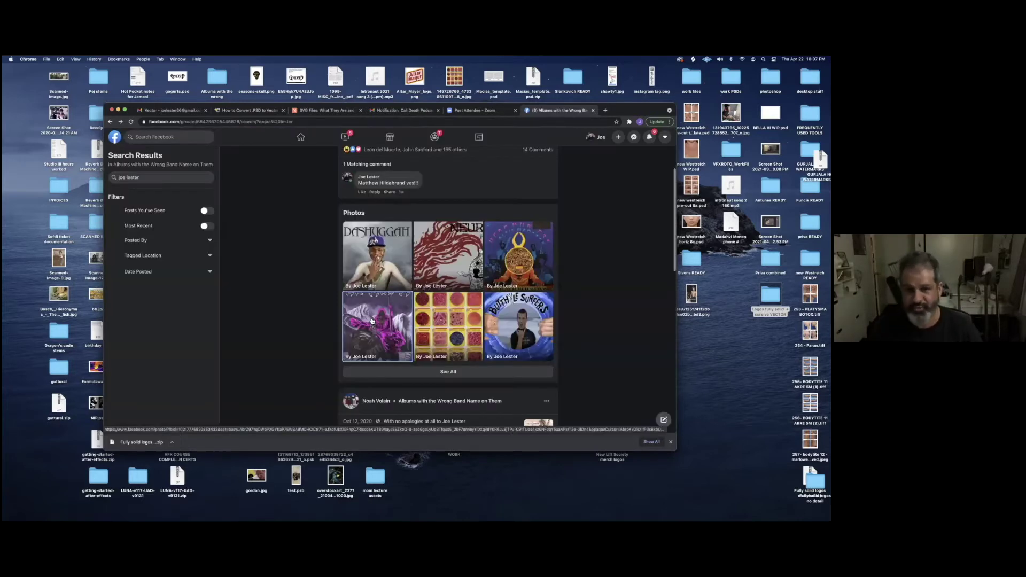
left_click(447, 324)
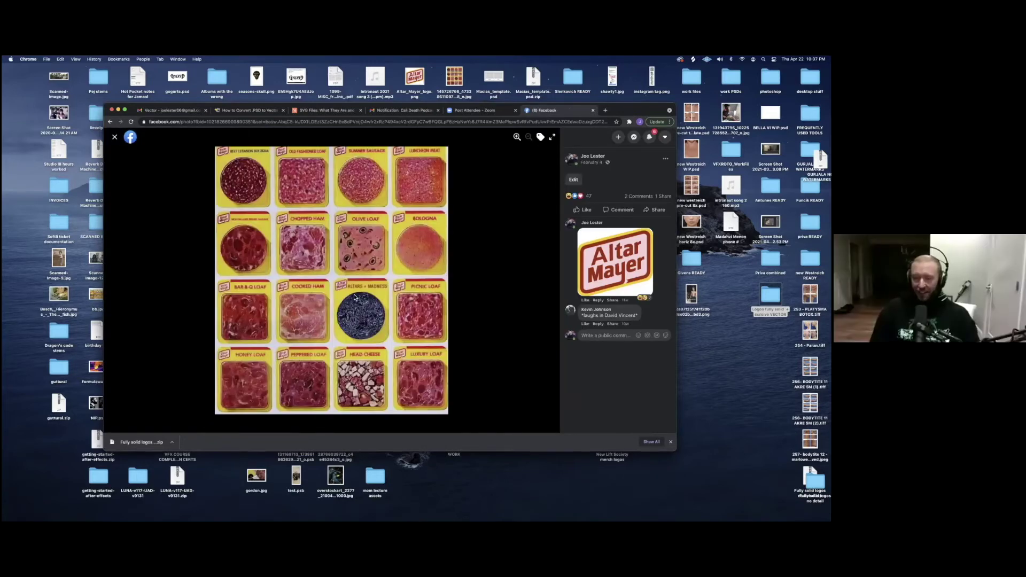
scroll(355, 298, "up", 5)
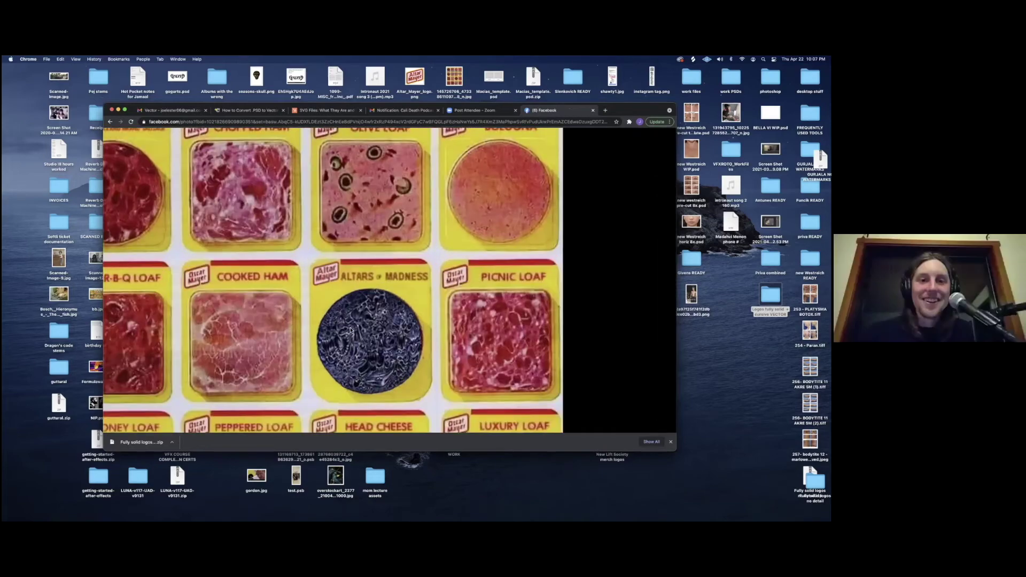
scroll(390, 328, "up", 2)
scroll(378, 328, "down", 6)
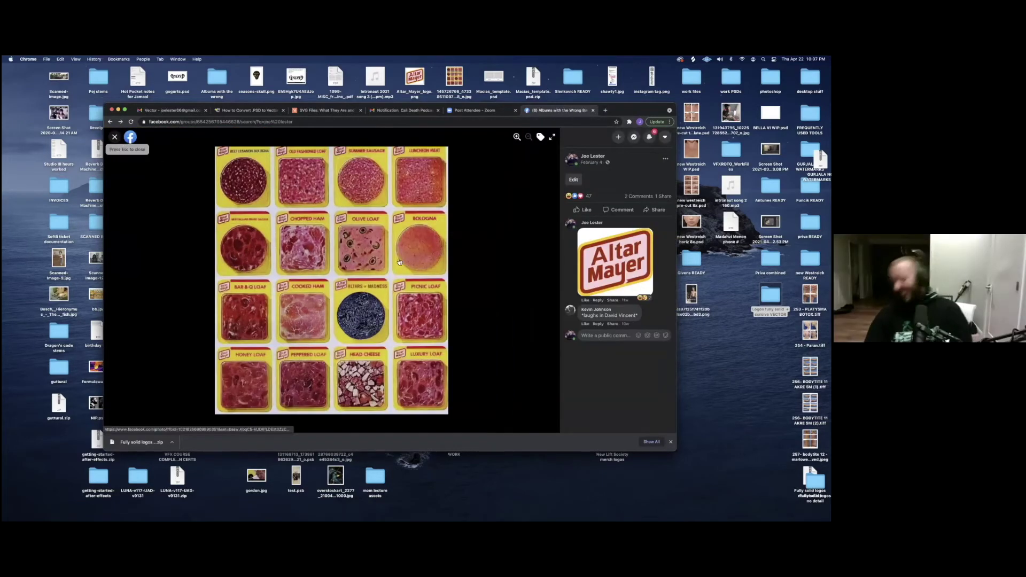
Close the lunch-meat photo and view the Butthole Surfers cover, enlarged and then normal size
left_click(115, 138)
left_click(518, 318)
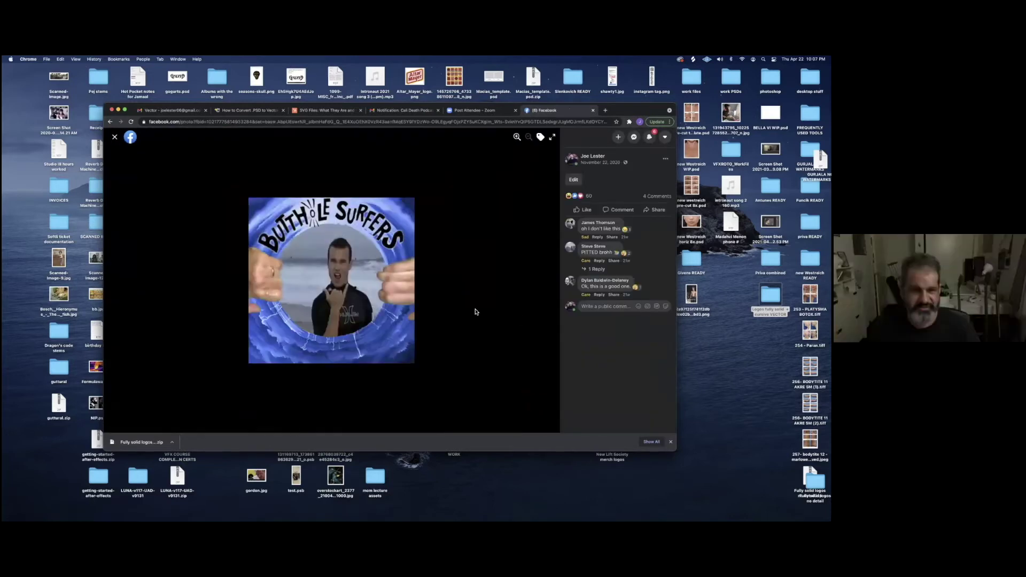
left_click(335, 290)
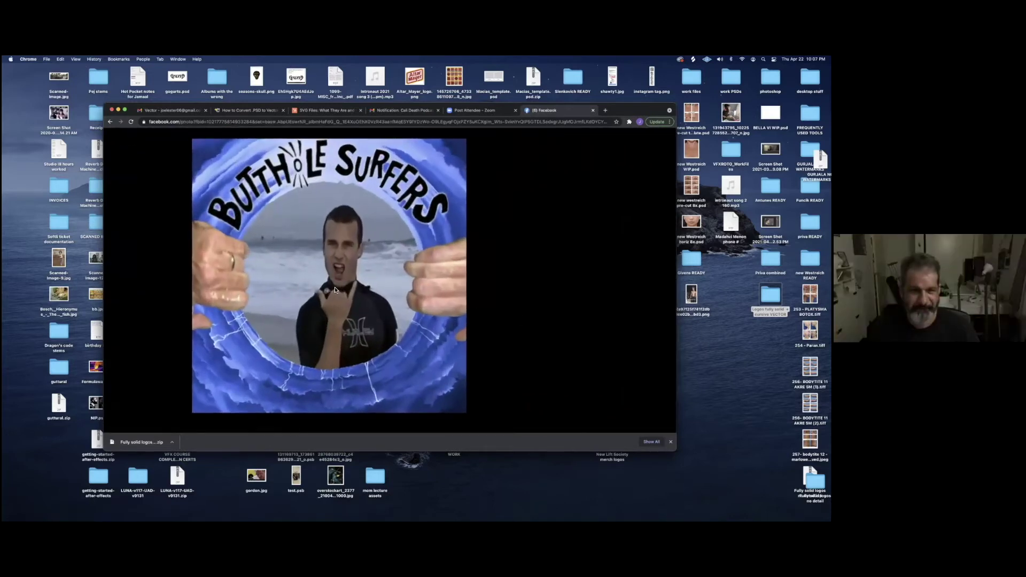
left_click(335, 291)
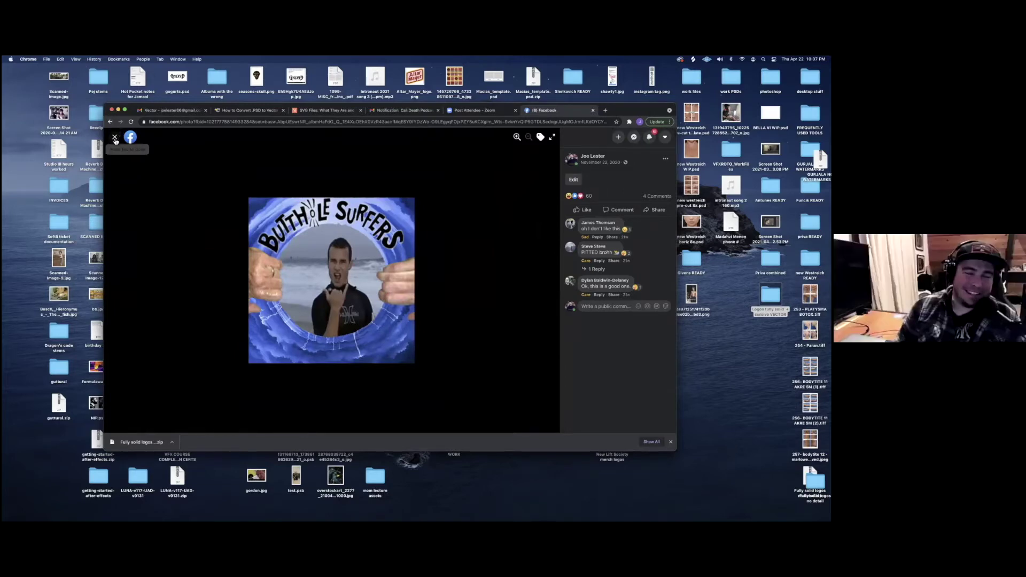
Return to the results and expand the Photos section to the full See All grid
left_click(122, 123)
left_click(447, 374)
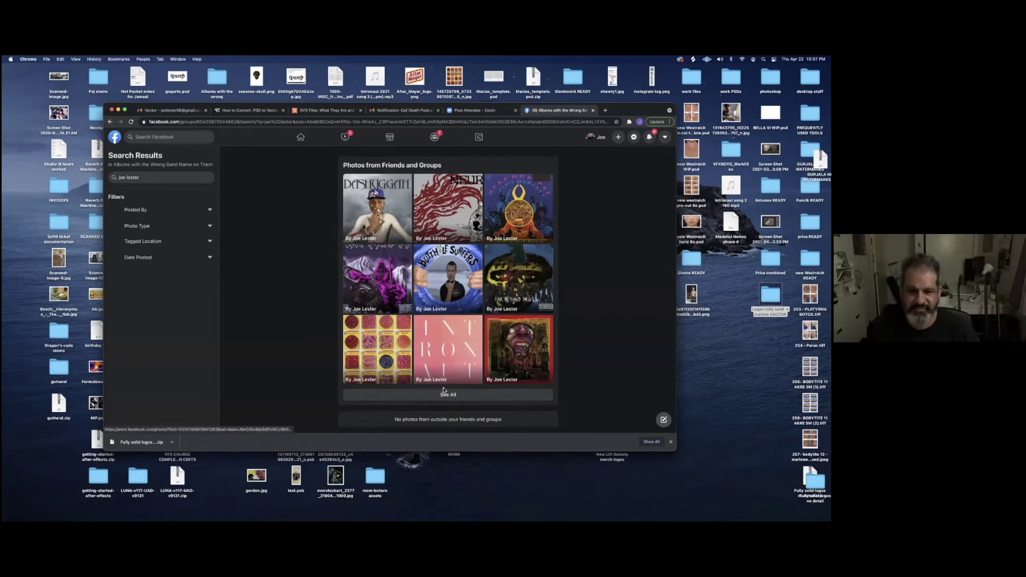
left_click(440, 395)
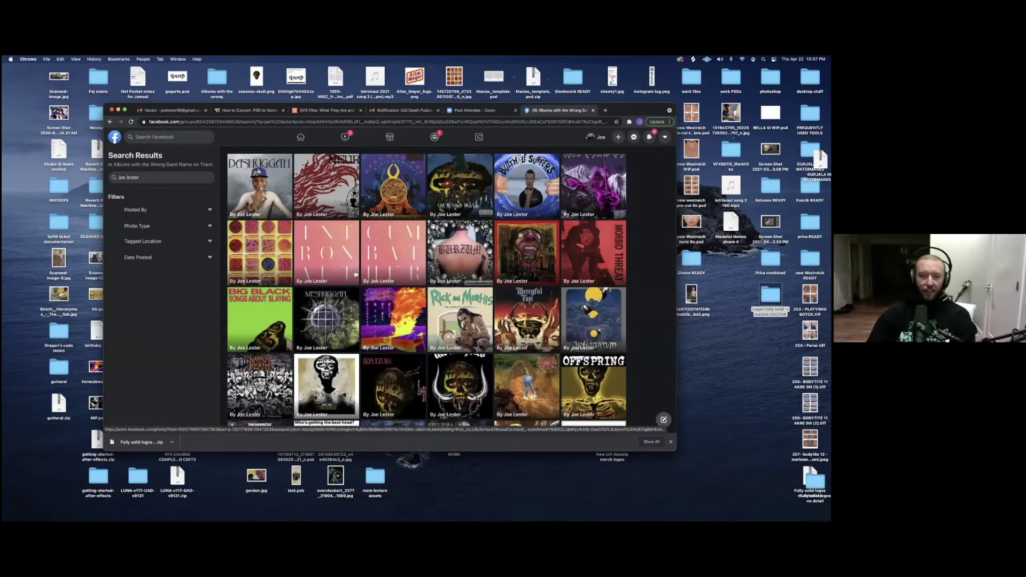
scroll(369, 272, "down", 3)
scroll(368, 273, "down", 3)
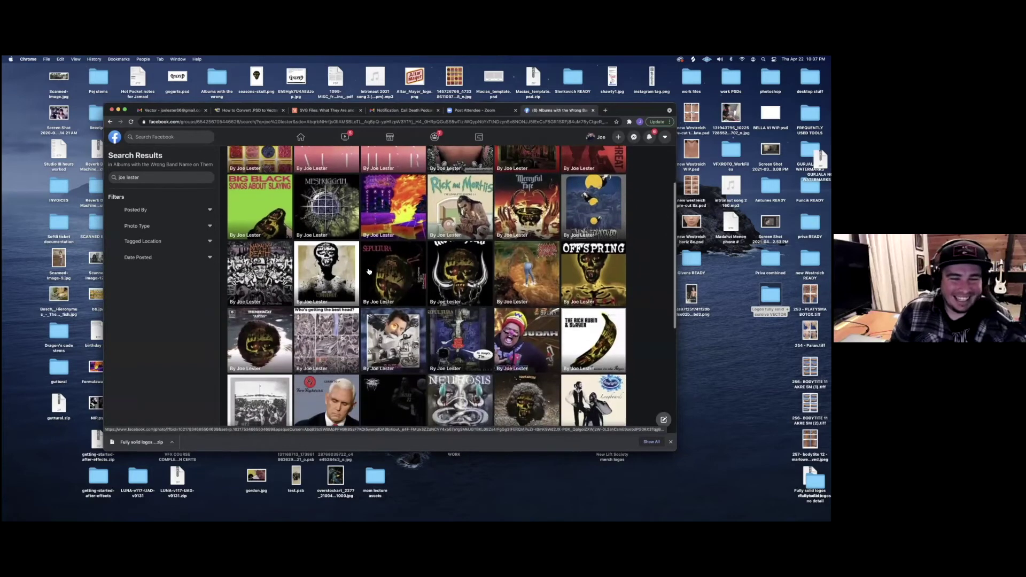
scroll(368, 273, "down", 3)
scroll(368, 273, "down", 3)
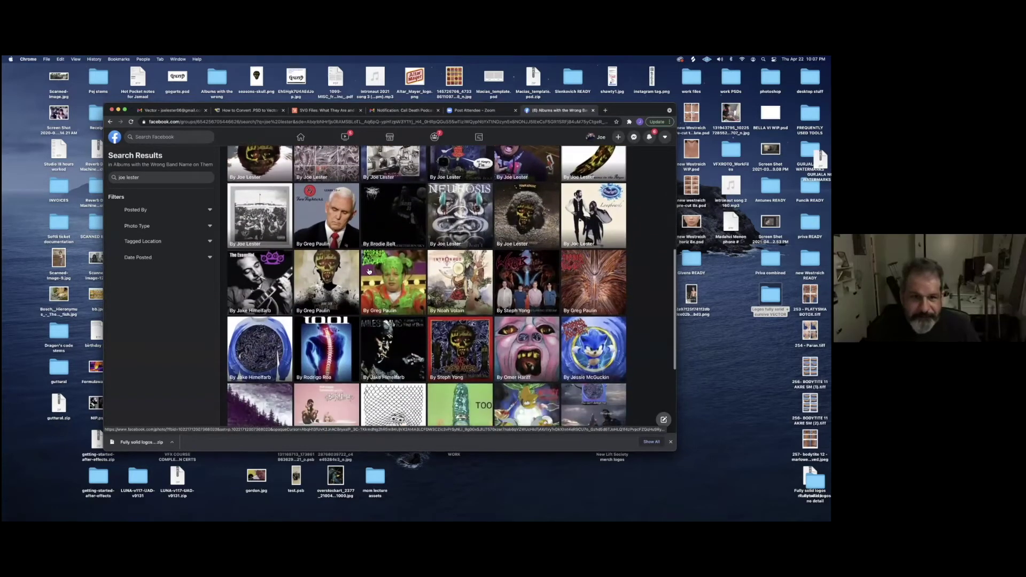
scroll(368, 272, "down", 2)
scroll(369, 273, "down", 2)
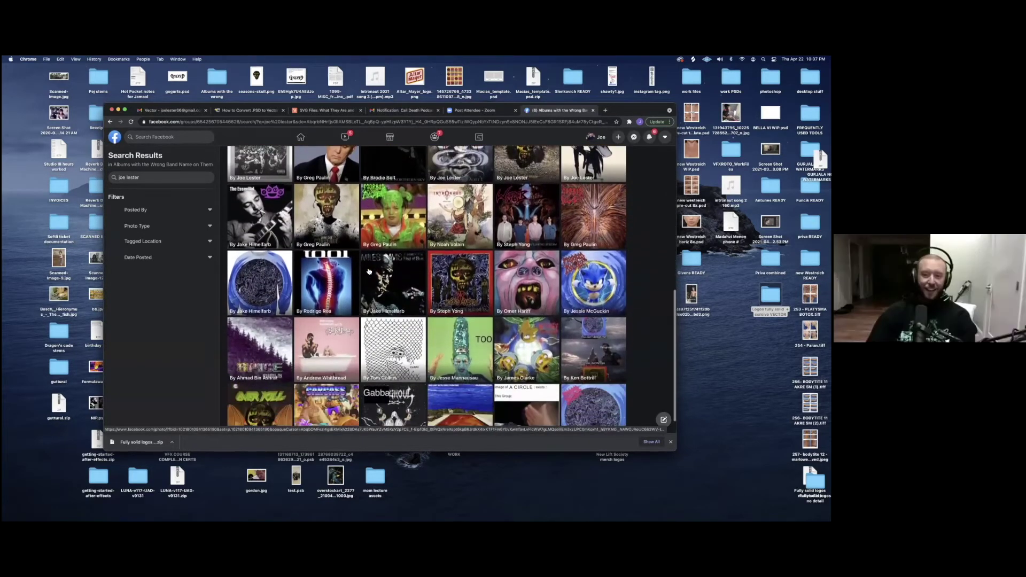
scroll(368, 273, "up", 5)
scroll(368, 274, "up", 2)
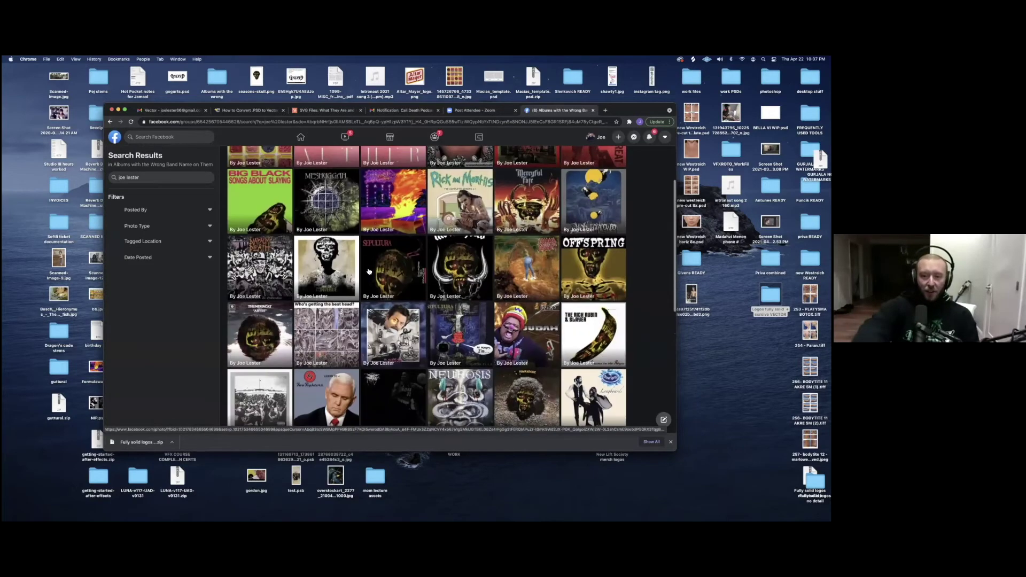
scroll(367, 273, "up", 3)
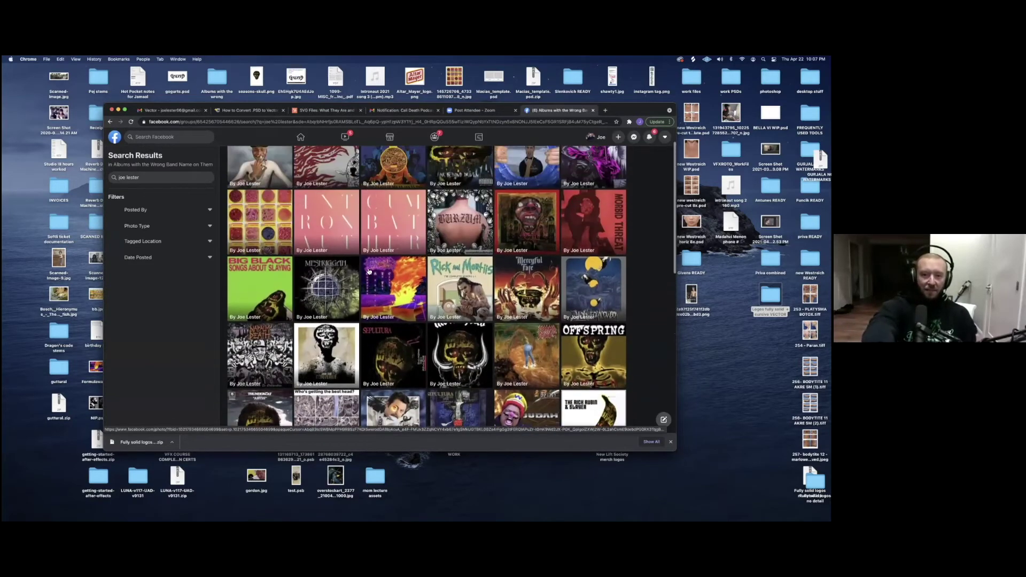
scroll(401, 269, "up", 3)
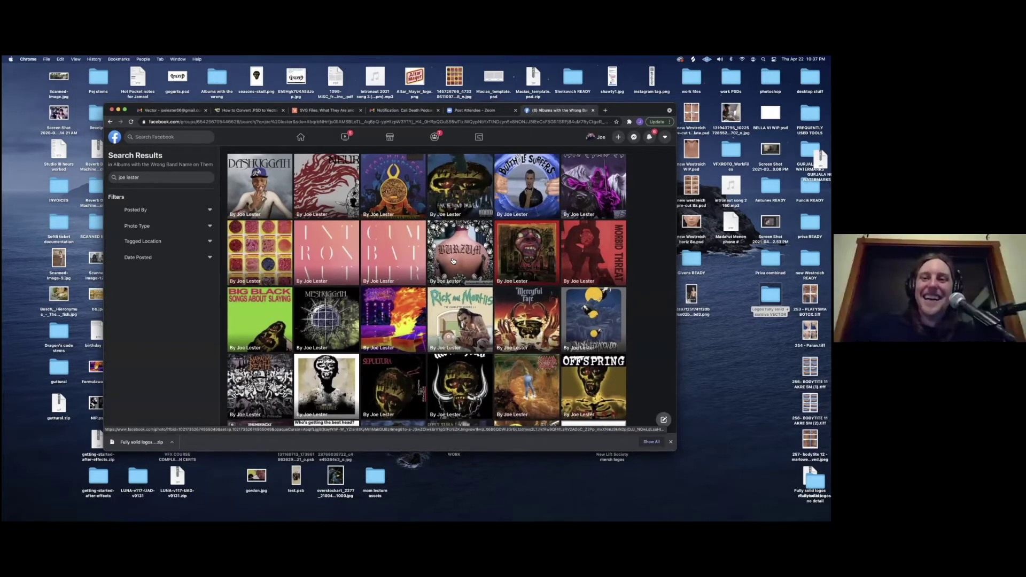
View the red screaming-face cover and the Meshuggah cover posts, closing each
left_click(527, 250)
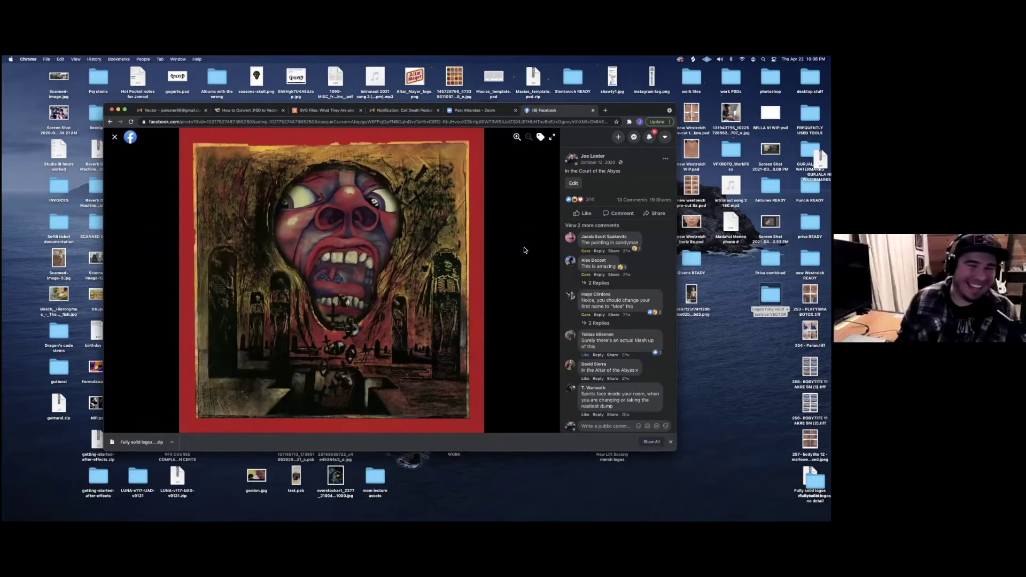
key("Escape")
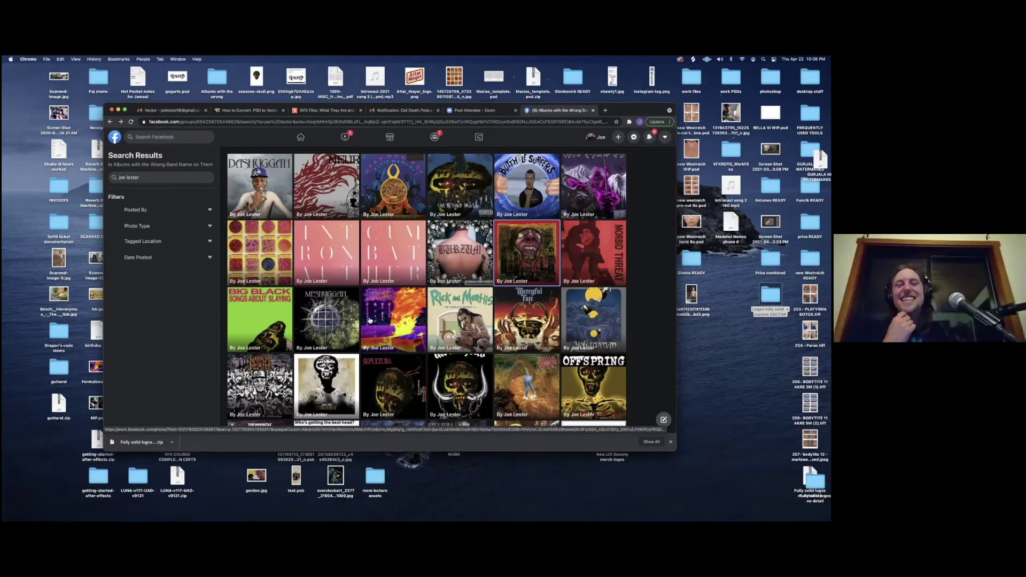
left_click(334, 321)
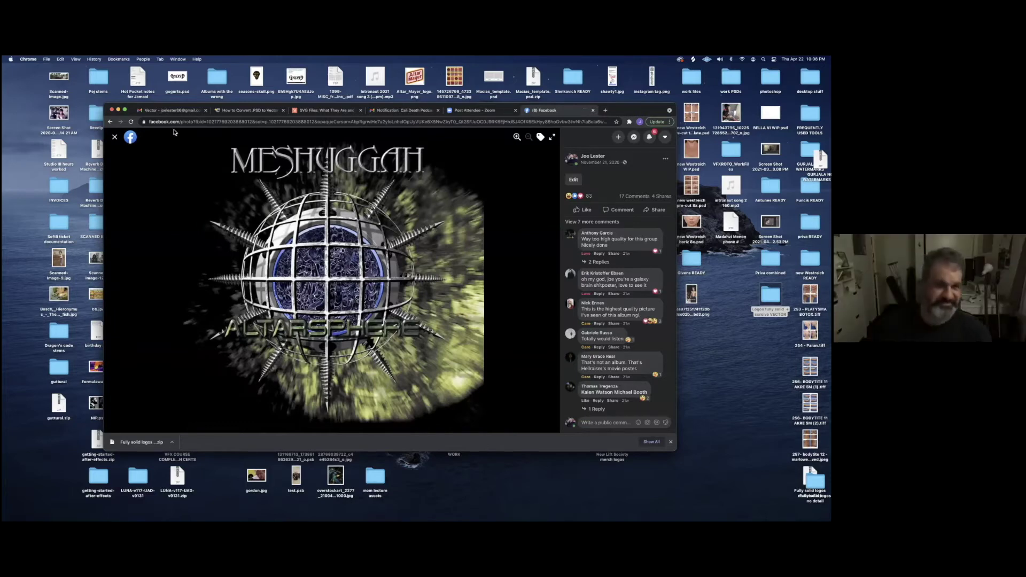
left_click(116, 140)
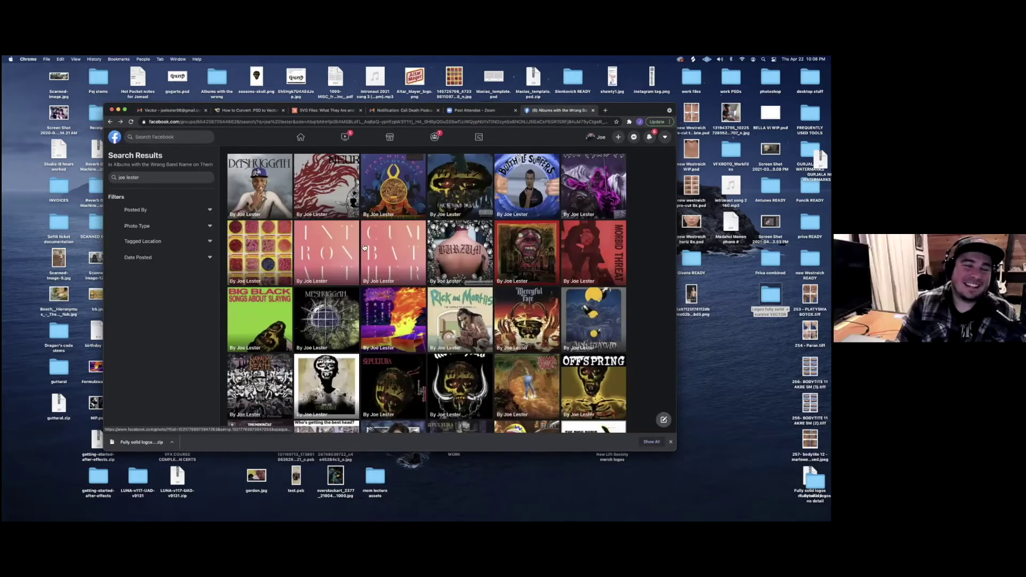
scroll(464, 319, "down", 2)
scroll(463, 318, "down", 4)
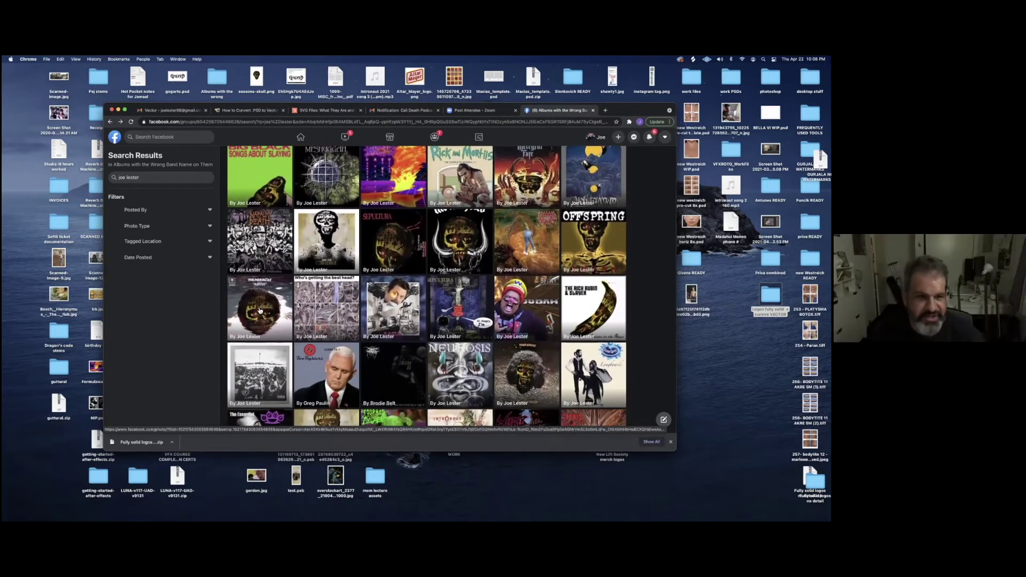
View the Thundercat Abyss cover and the Ron Swanson collage posts, closing each
left_click(260, 311)
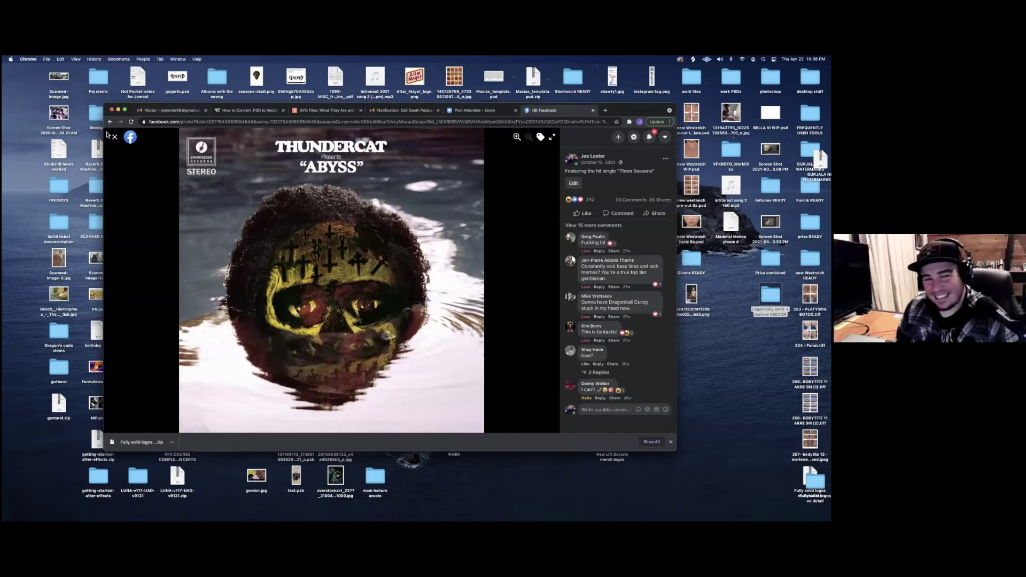
key("Escape")
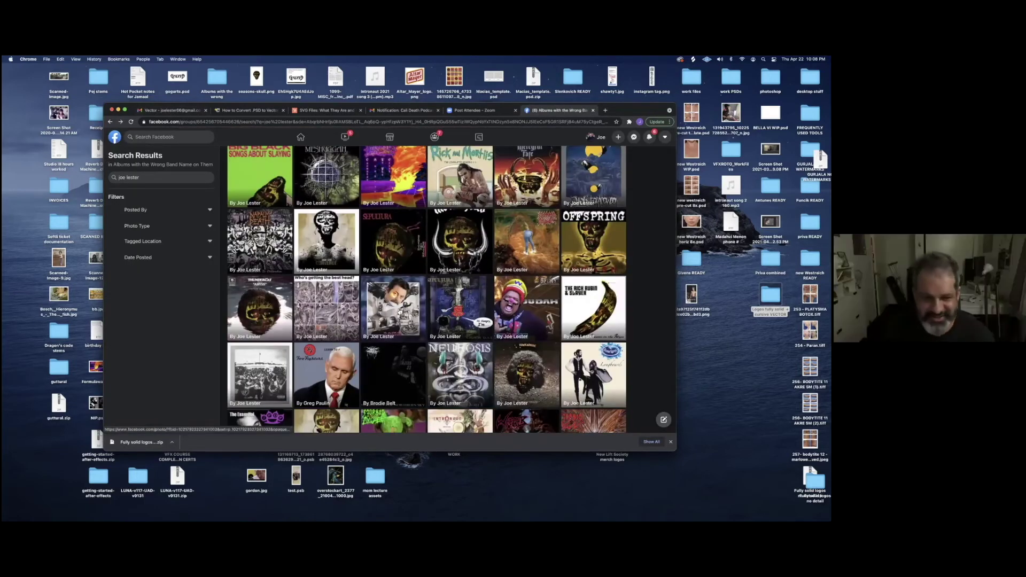
left_click(389, 308)
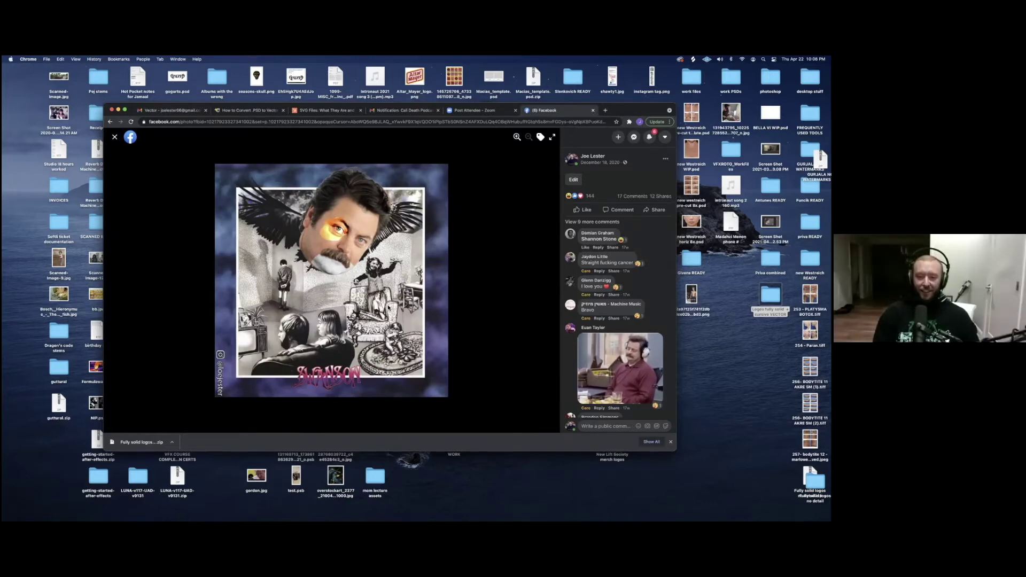
key("Escape")
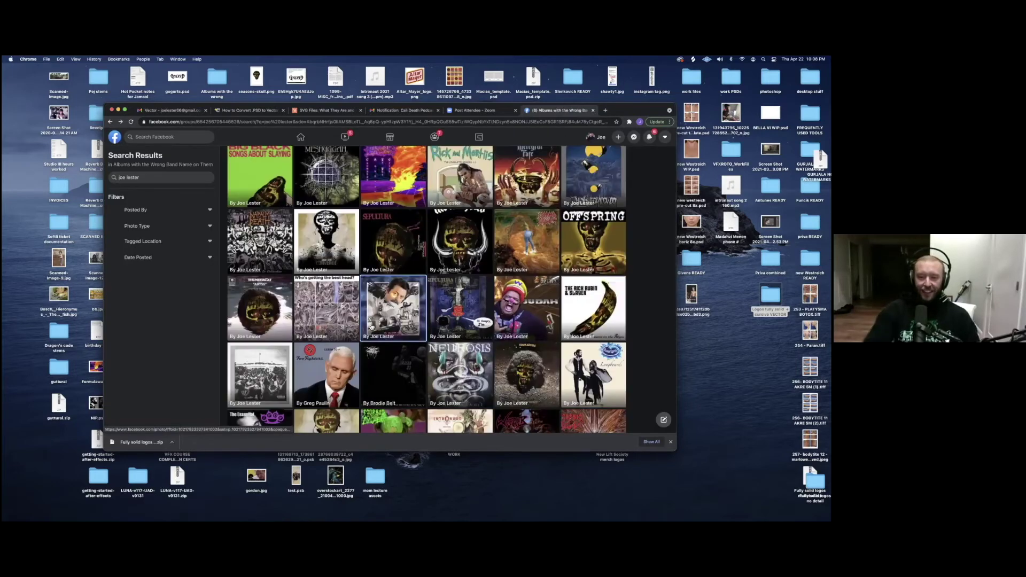
scroll(360, 310, "down", 3)
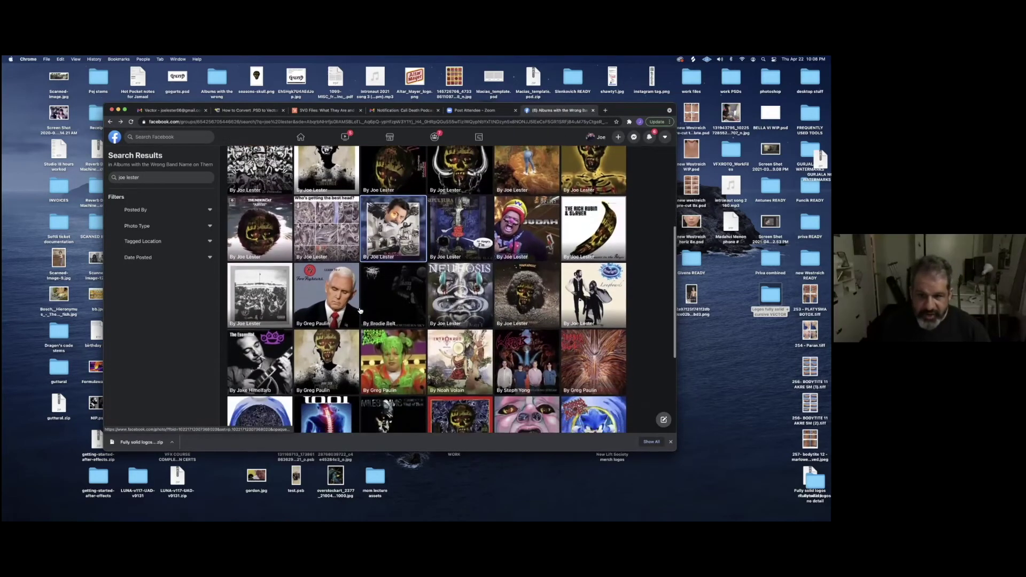
scroll(360, 310, "down", 2)
View the Morbid Angel 'Veil of Madness' cover and the synthwave flaming-skull album post
left_click(588, 344)
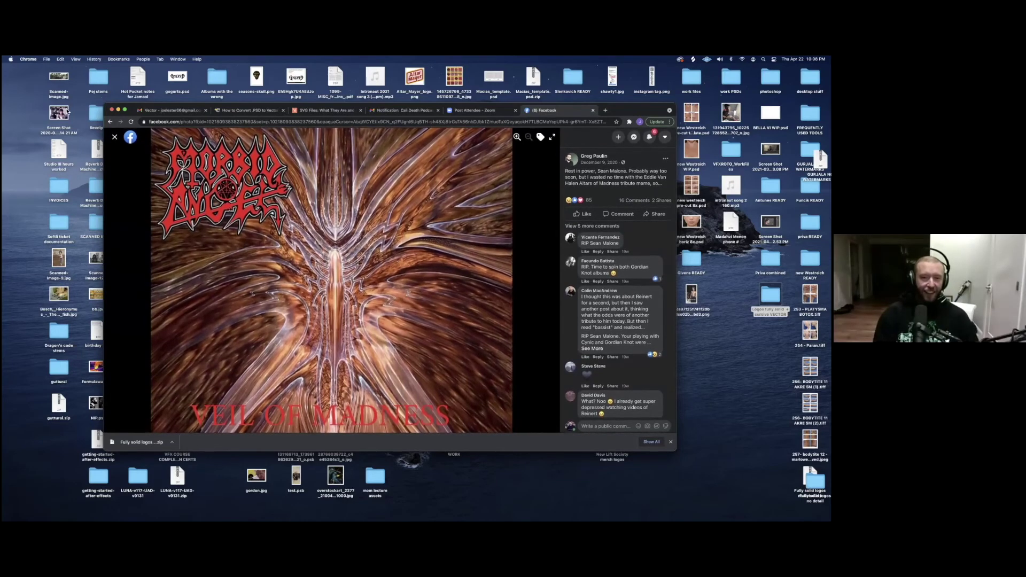
left_click(115, 138)
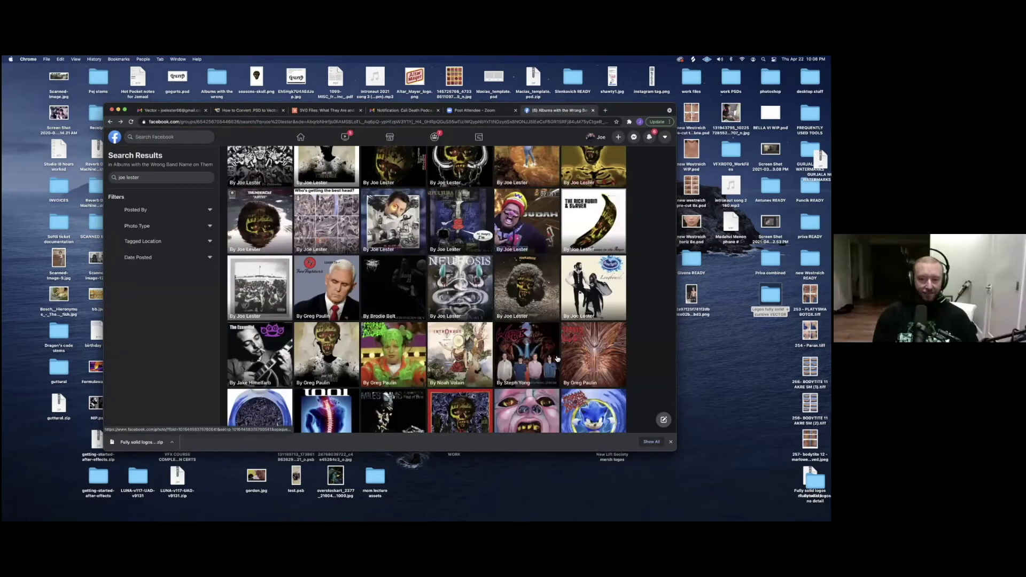
scroll(558, 358, "up", 3)
scroll(557, 359, "up", 3)
scroll(557, 358, "up", 2)
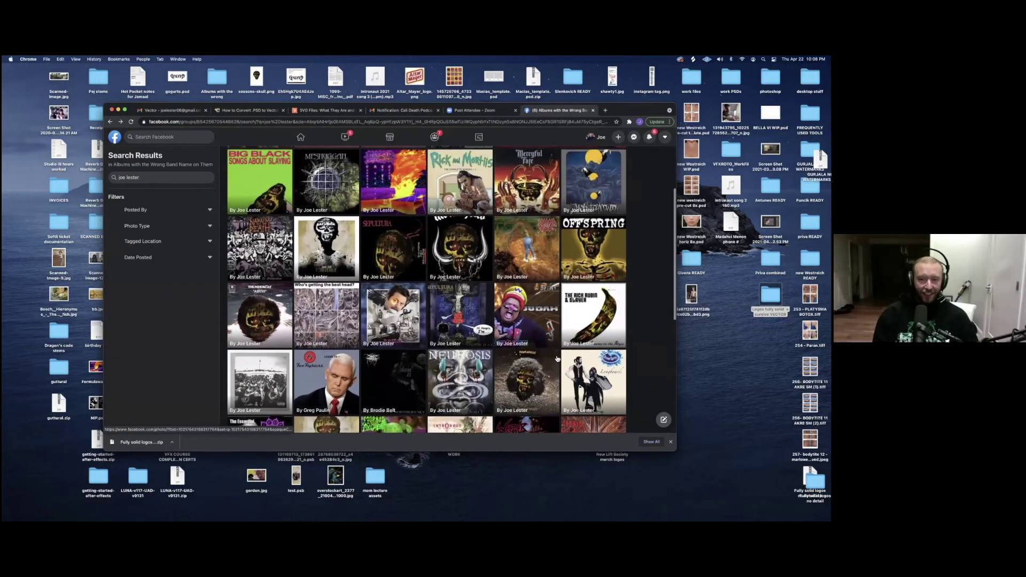
scroll(557, 358, "up", 1)
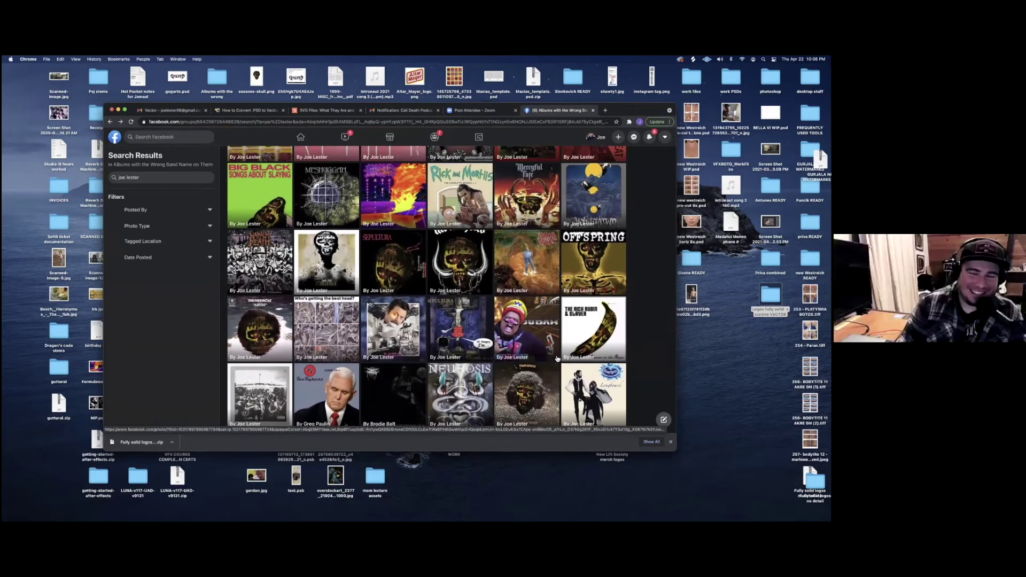
scroll(418, 267, "up", 1)
scroll(418, 267, "up", 2)
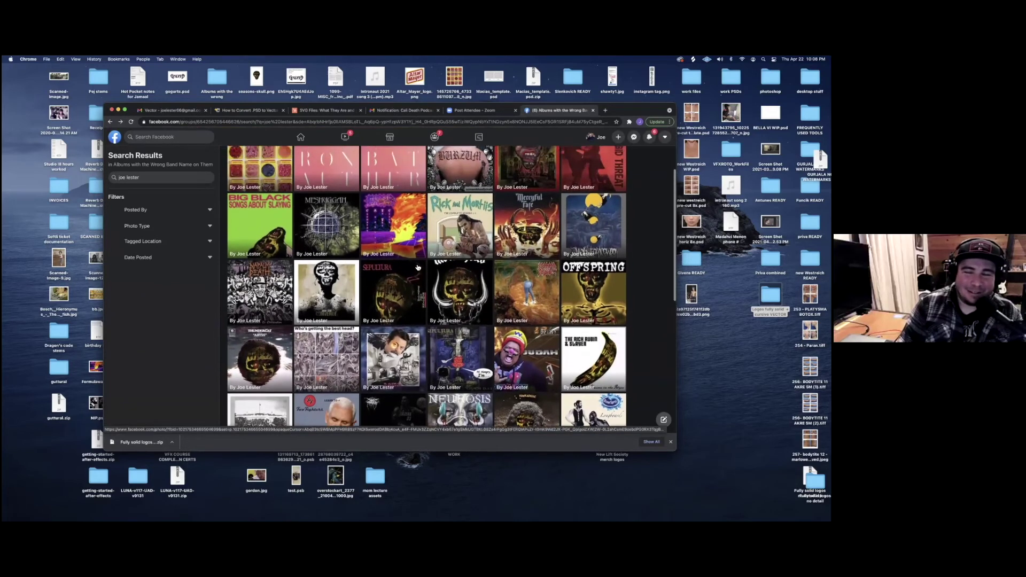
scroll(401, 256, "up", 2)
scroll(385, 252, "up", 1)
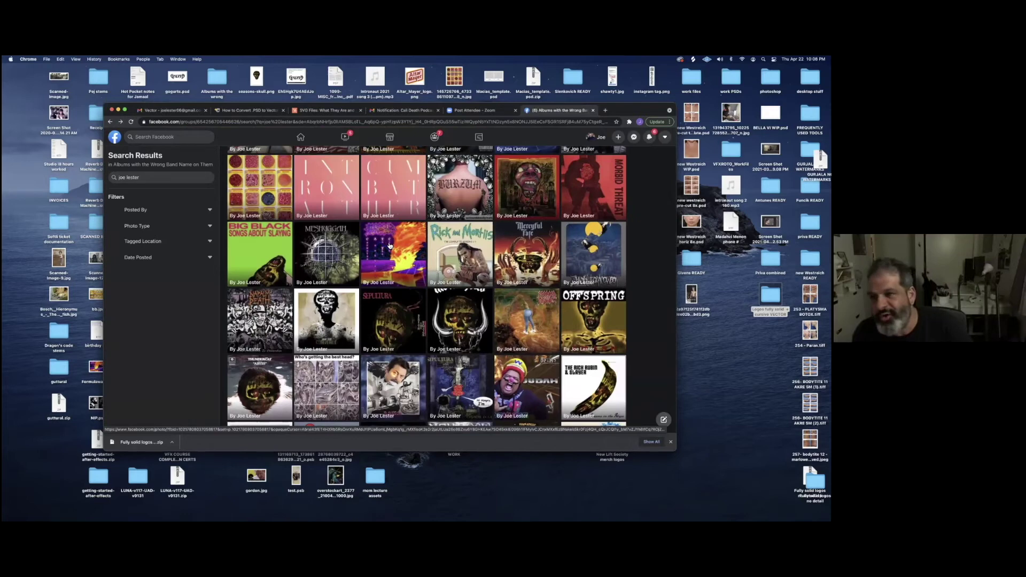
left_click(389, 245)
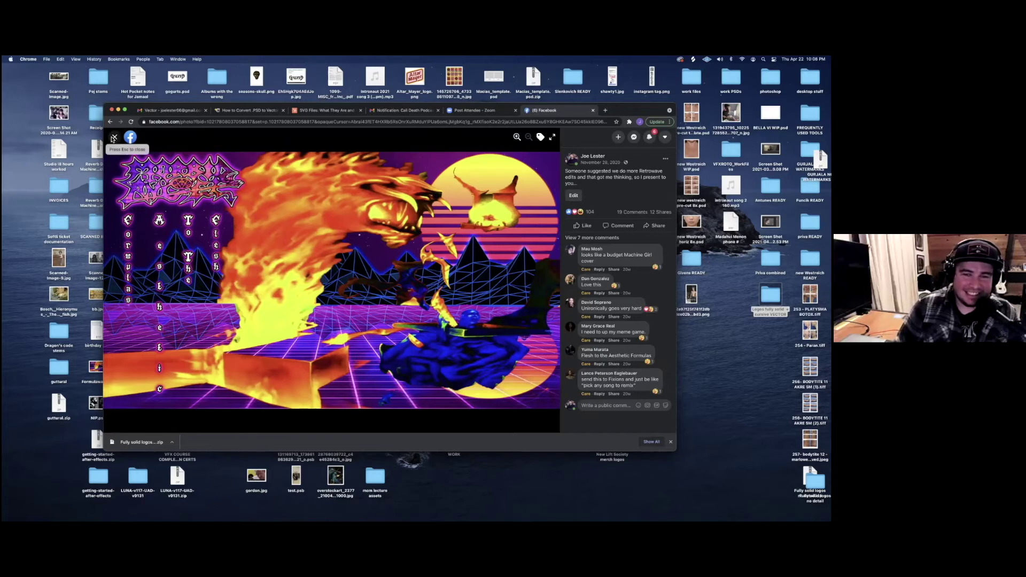
left_click(115, 140)
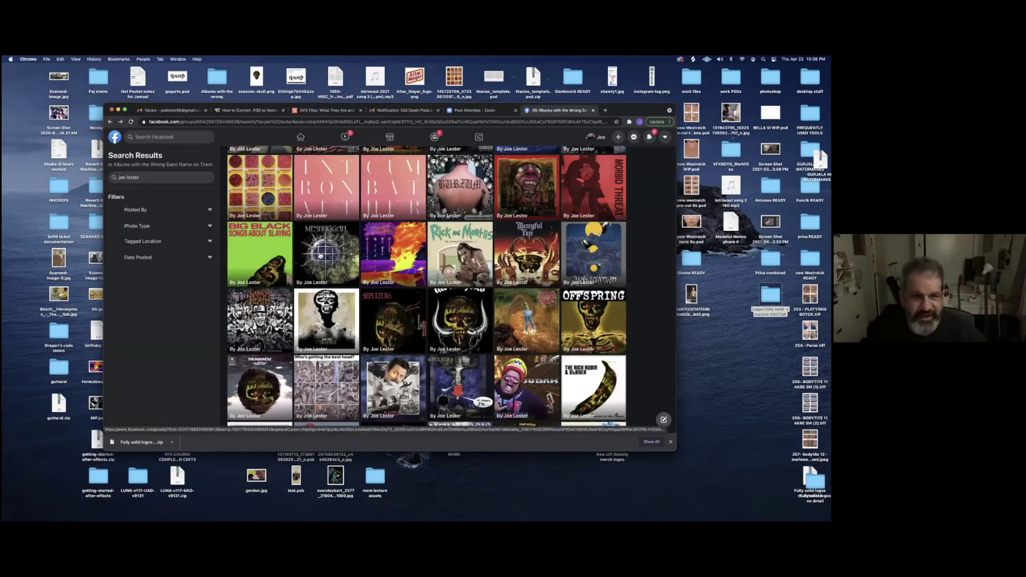
scroll(407, 268, "up", 3)
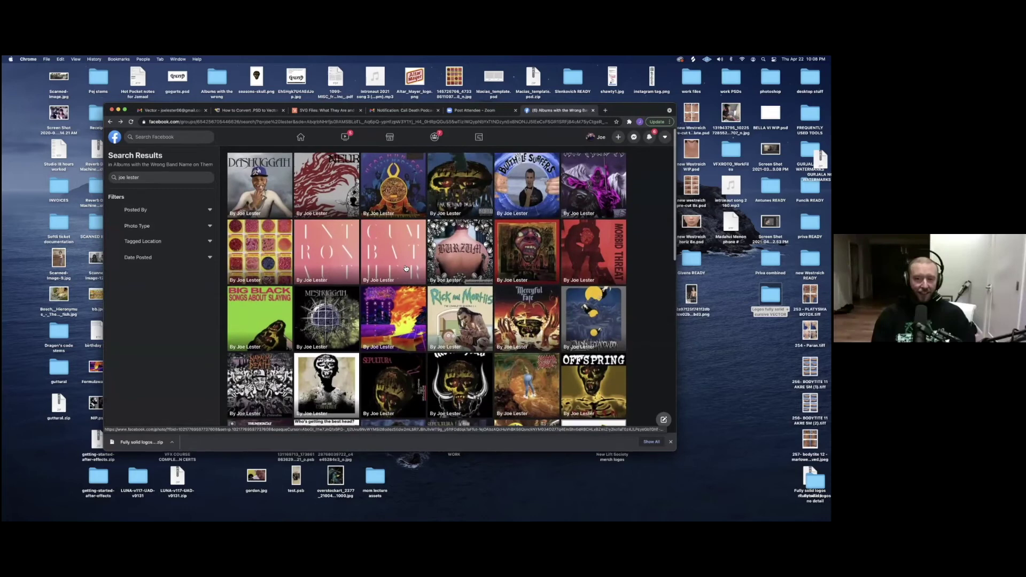
scroll(407, 269, "down", 5)
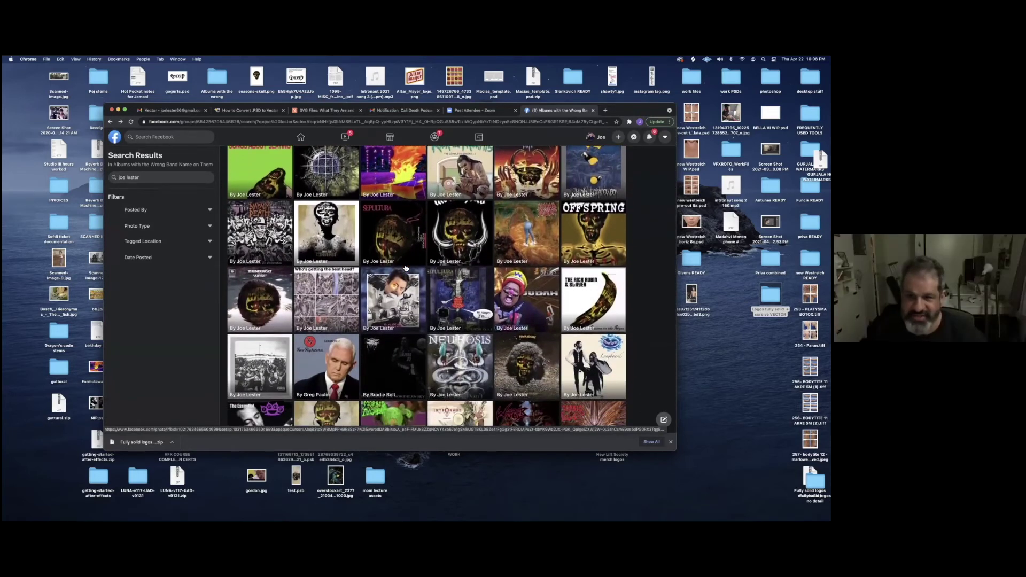
scroll(406, 268, "down", 2)
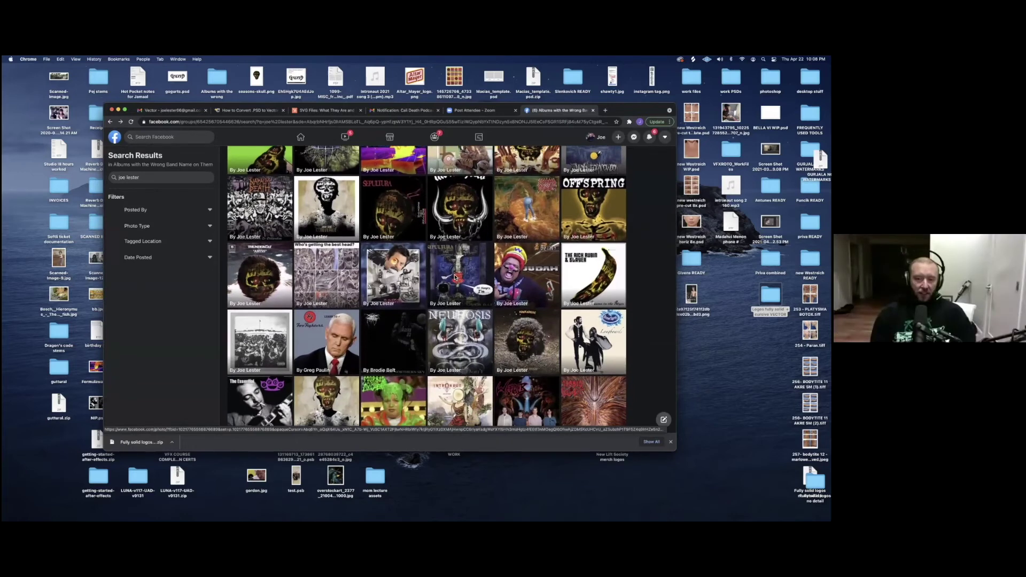
View the Sepultura 'Chaos D.A.D.' parody cover post, then close it
left_click(456, 278)
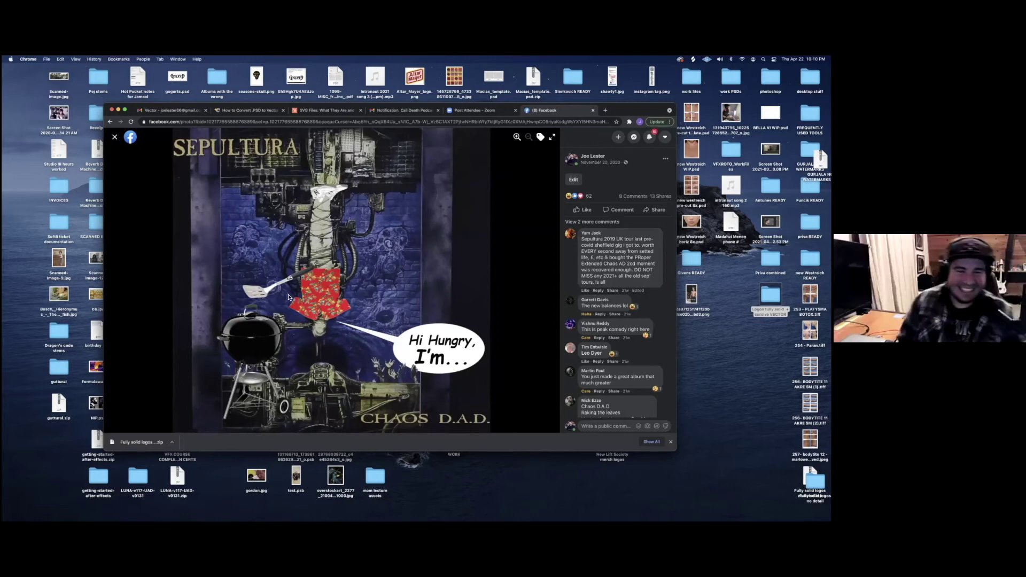
key("Escape")
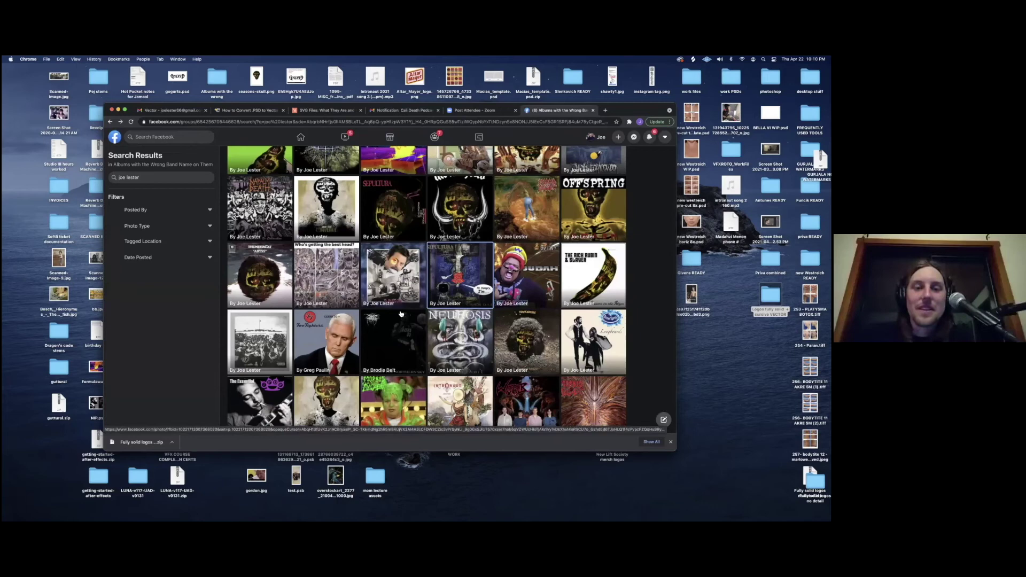
scroll(400, 315, "down", 1)
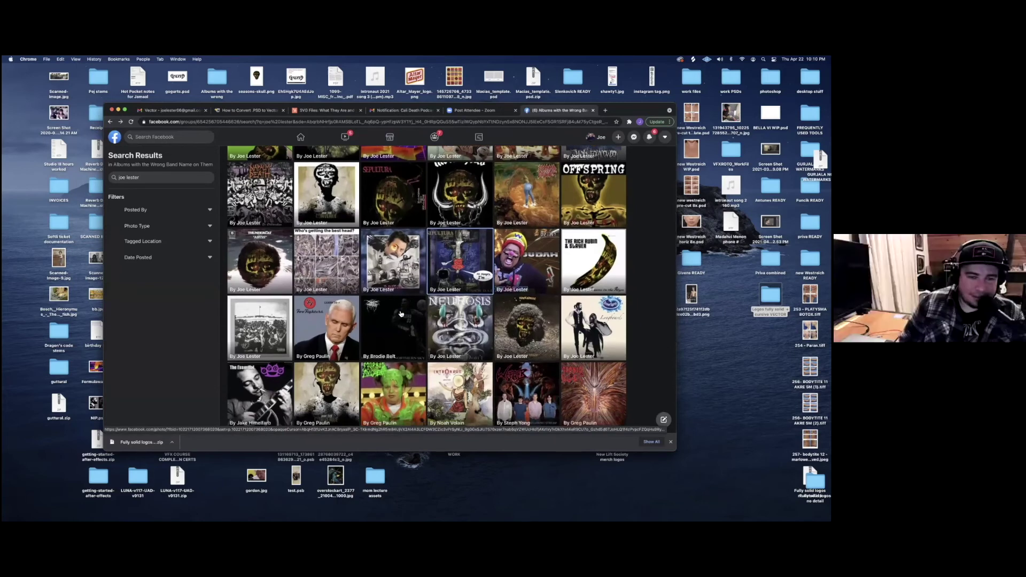
View the Mike Pence Foo Fighters 'Learn To' parody, then open the Burzum back-tattoo post
left_click(313, 314)
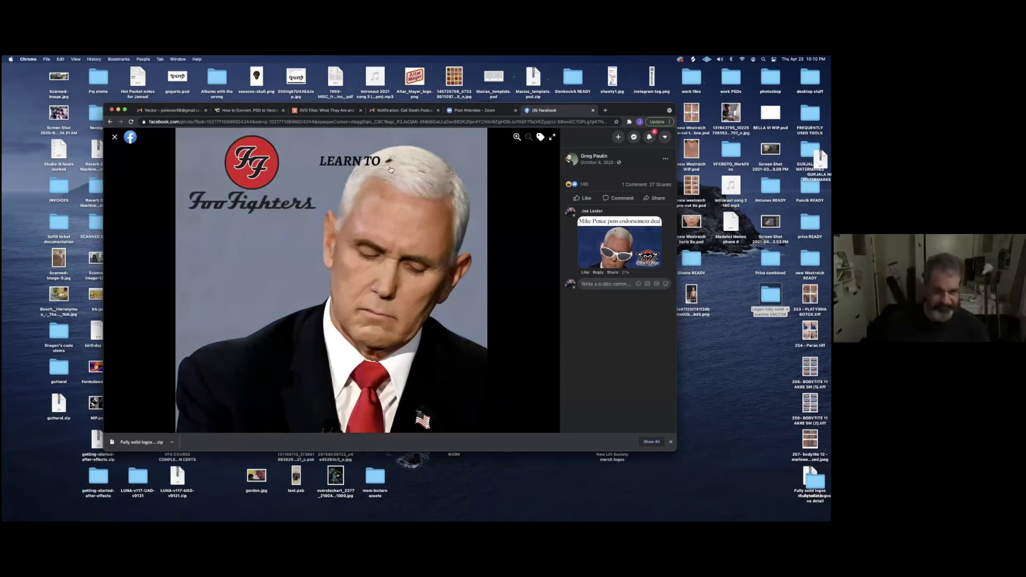
key("Escape")
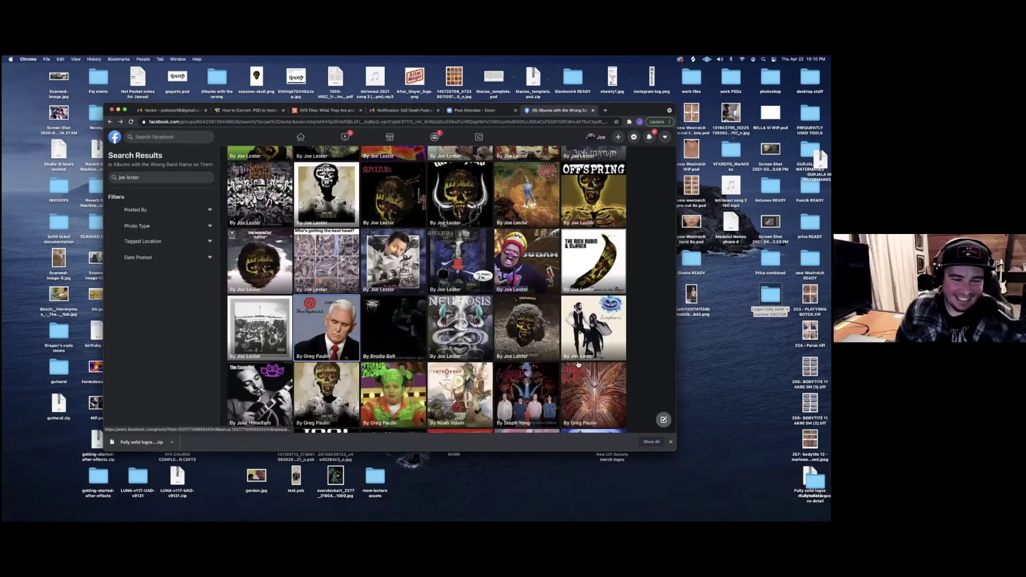
scroll(578, 363, "up", 6)
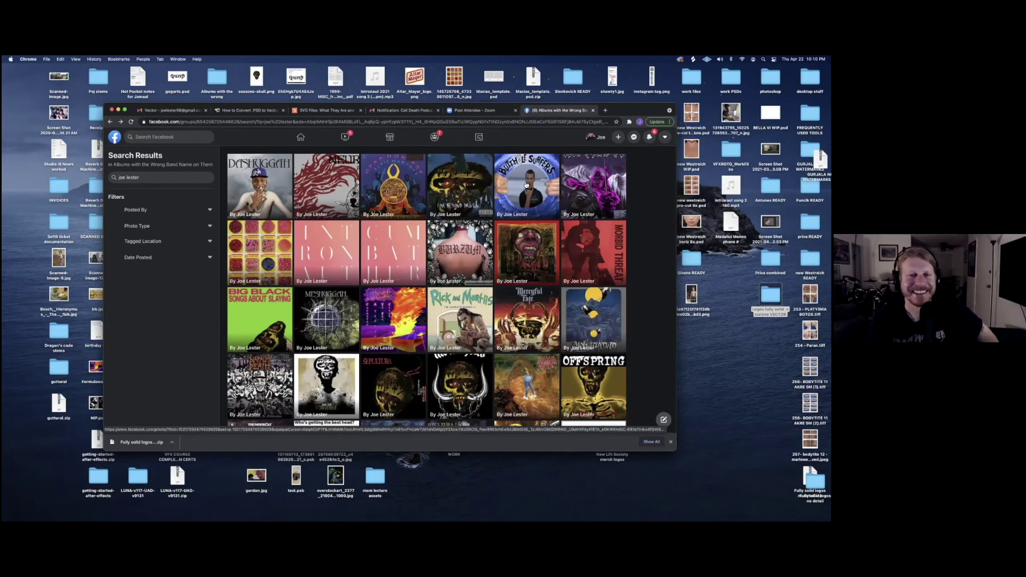
left_click(458, 251)
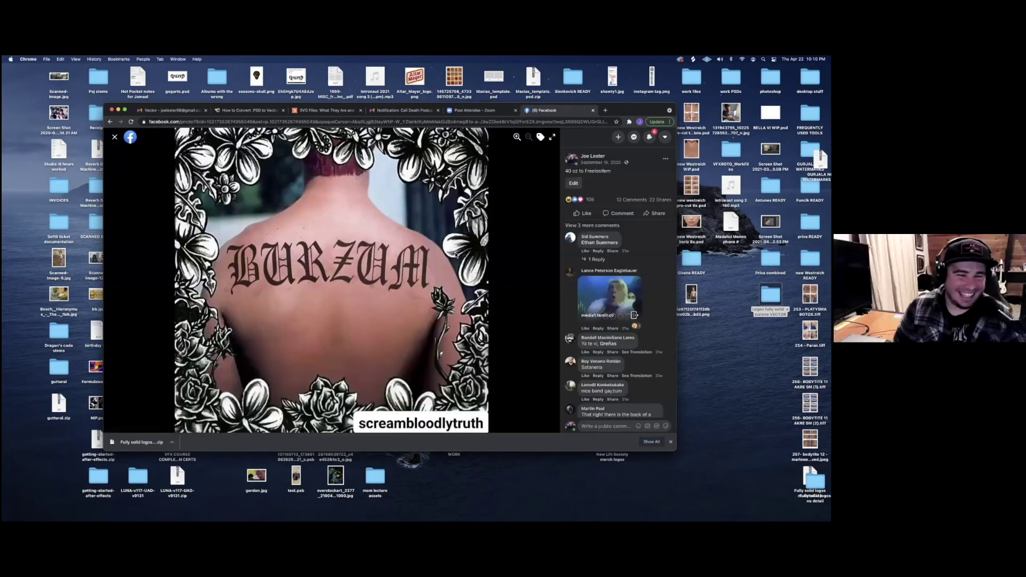